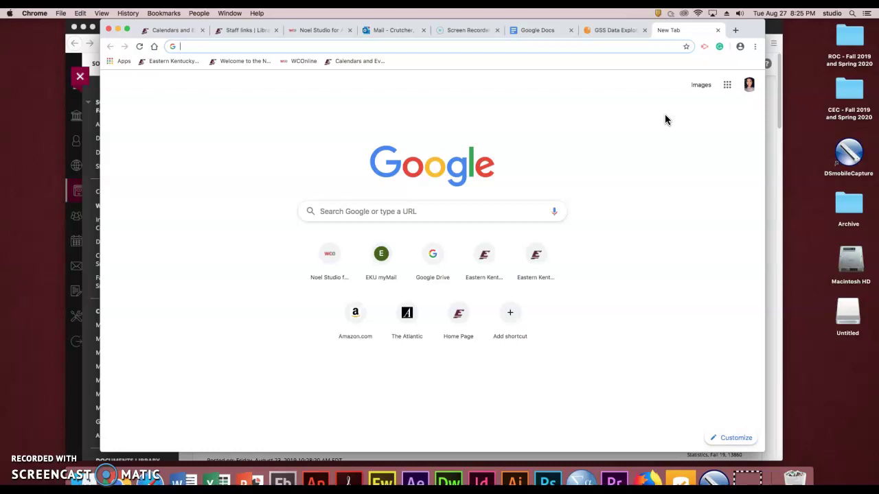
# Step: Search the web for "gss data explorer", open the GSS Data Explorer site and close the duplicate GSS Data Explorer tab
pyautogui.write('gss data explo')
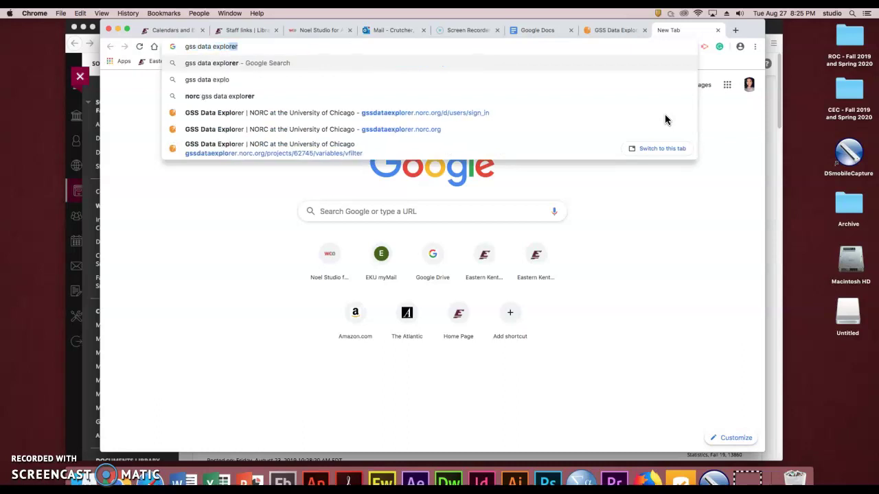
pyautogui.write('rer')
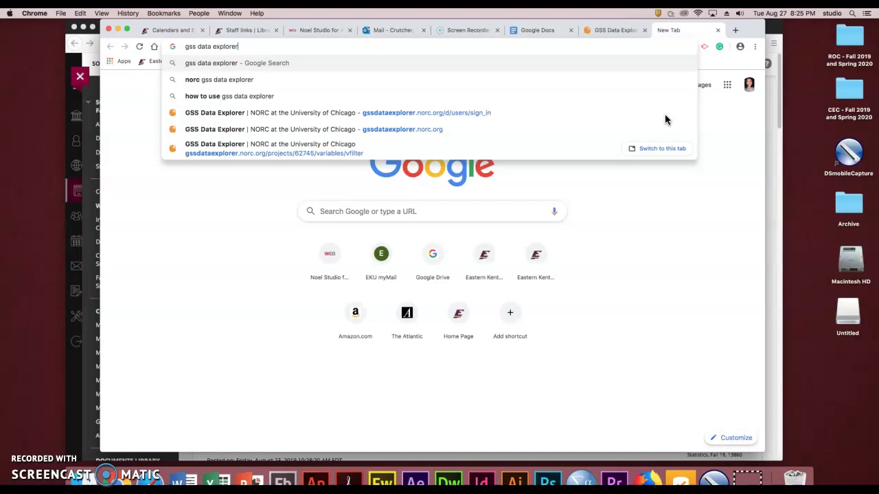
pyautogui.press('Return')
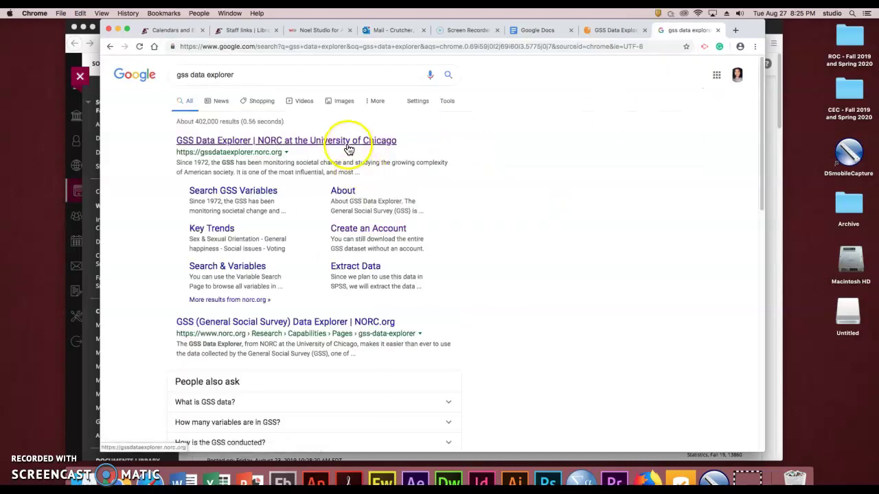
pyautogui.click(298, 145)
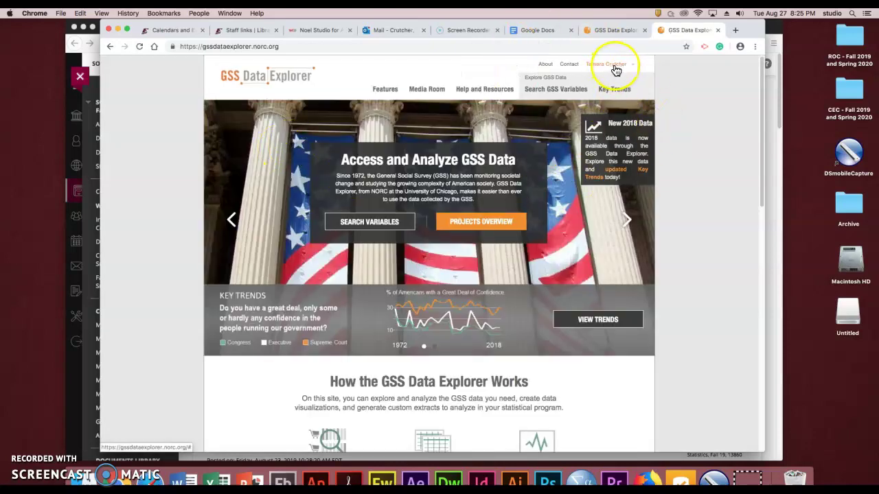
pyautogui.click(644, 30)
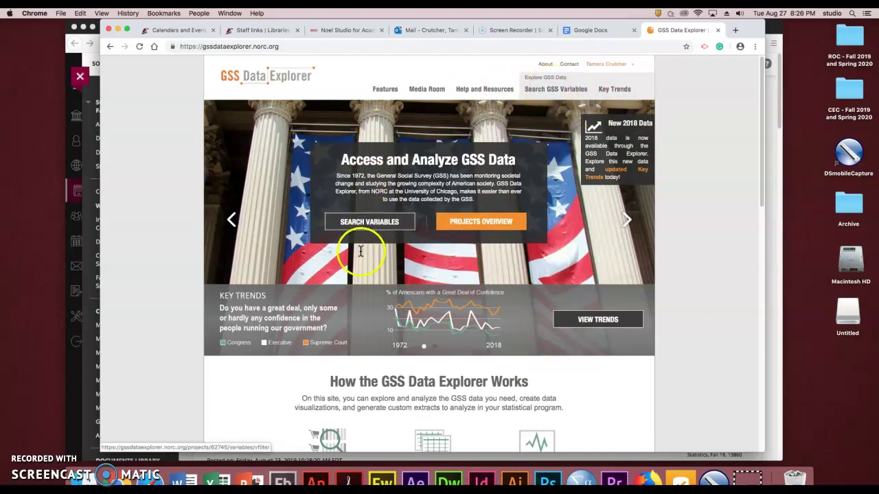
# Step: Open the GSS variable search and filter by the specific years 1990, 2000 and 2012 with all their ballots
pyautogui.click(348, 228)
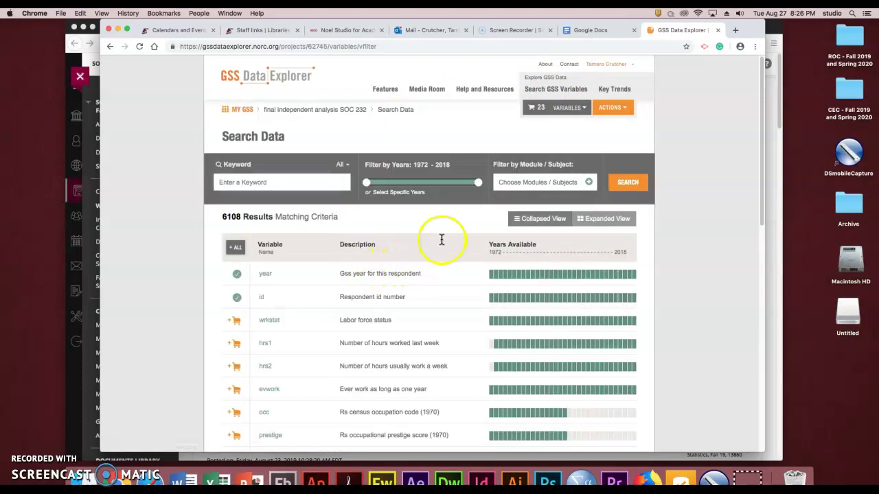
pyautogui.click(401, 193)
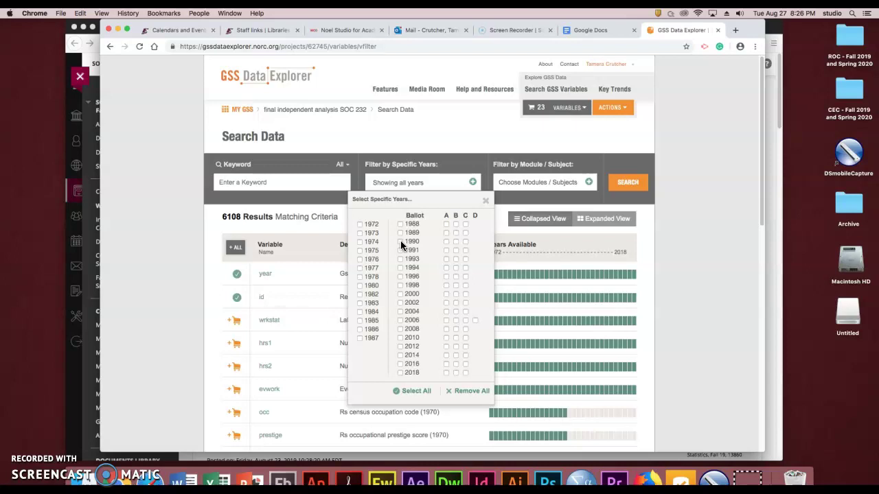
pyautogui.click(401, 242)
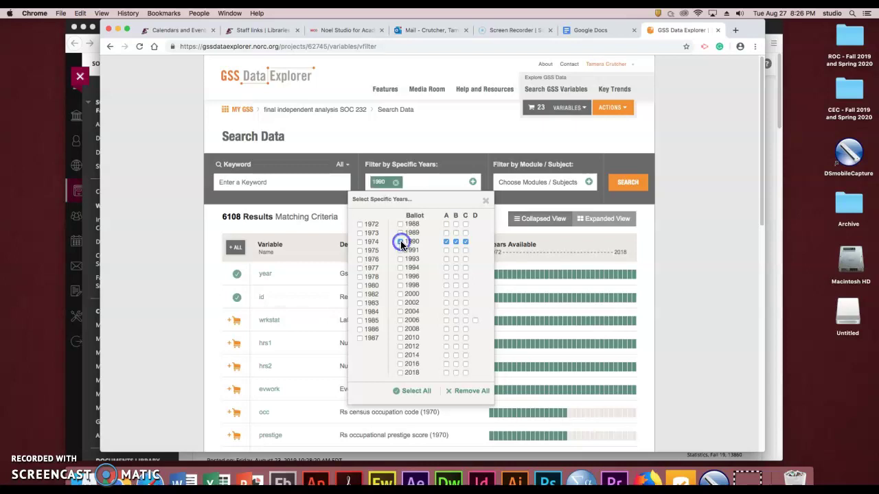
pyautogui.click(401, 296)
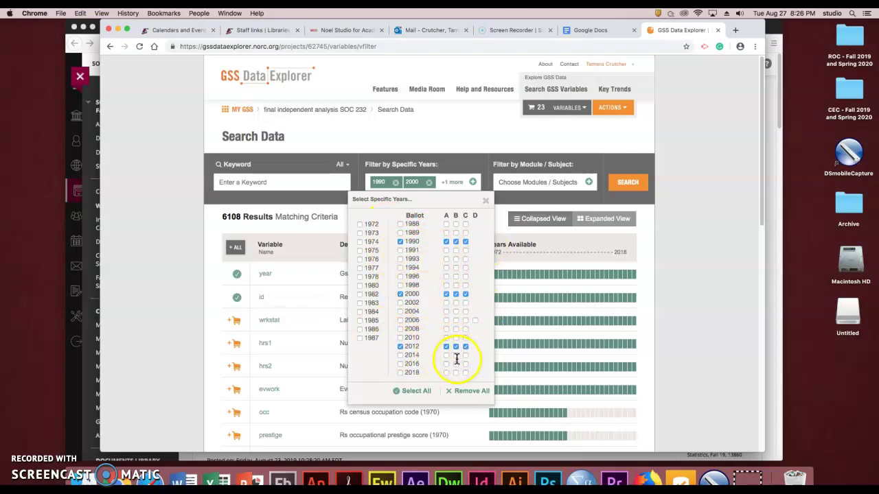
pyautogui.click(319, 210)
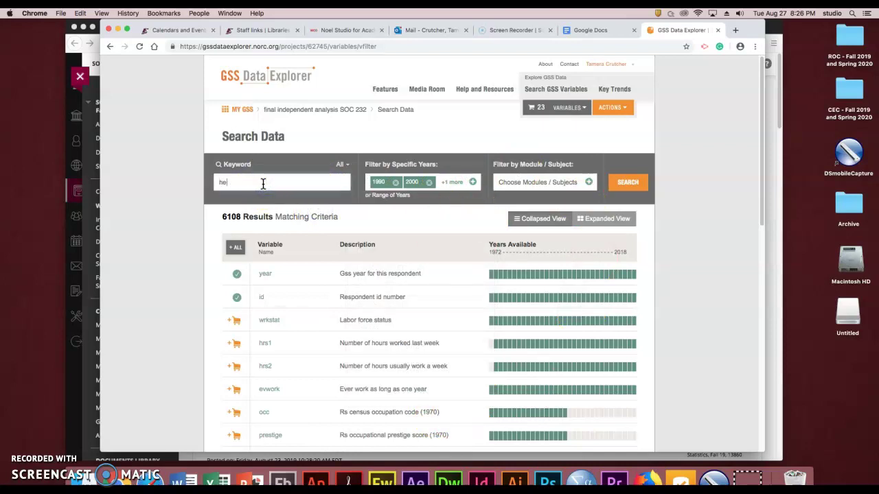
# Step: Search the variables for the keyword "healthcare", and repeat the search with the keyword changed to "health care"
pyautogui.click(263, 183)
pyautogui.write('healthcare')
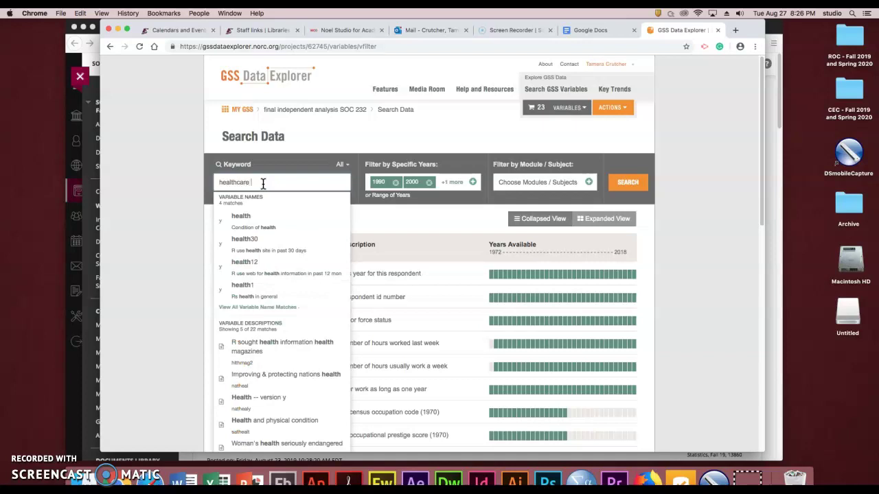
pyautogui.click(622, 186)
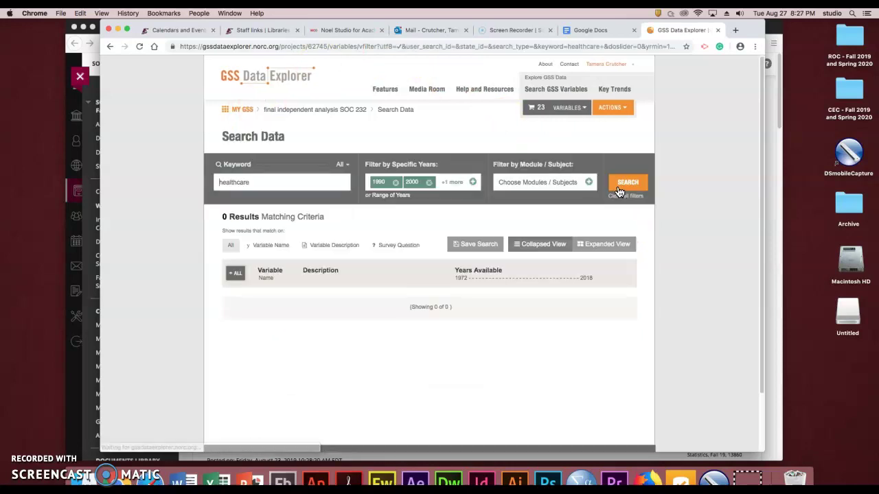
pyautogui.click(234, 182)
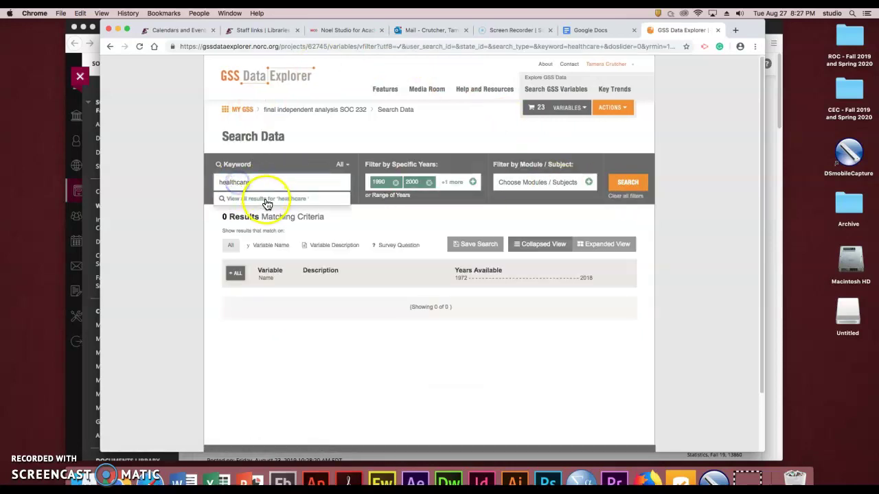
pyautogui.press('Return')
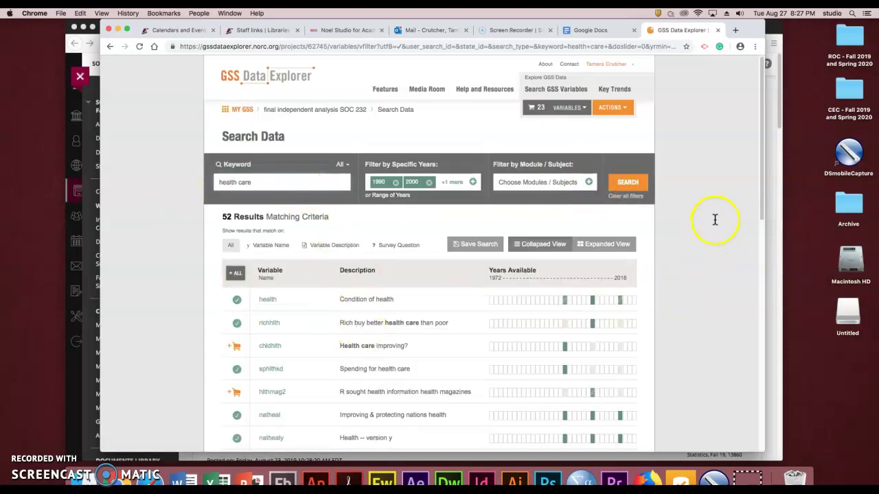
# Step: Review the years available for the health care variables and add chldhlth (Health care improving?) to the cart
pyautogui.moveTo(761, 196); pyautogui.dragTo(769, 254)
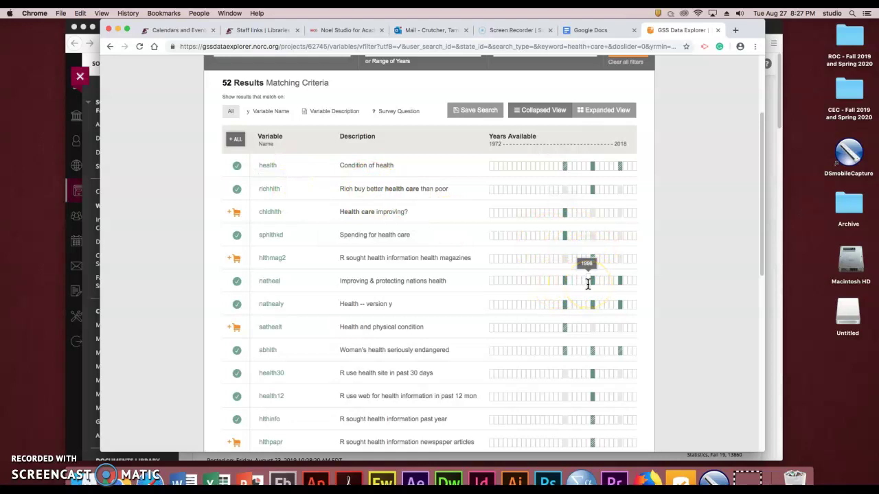
pyautogui.click(564, 283)
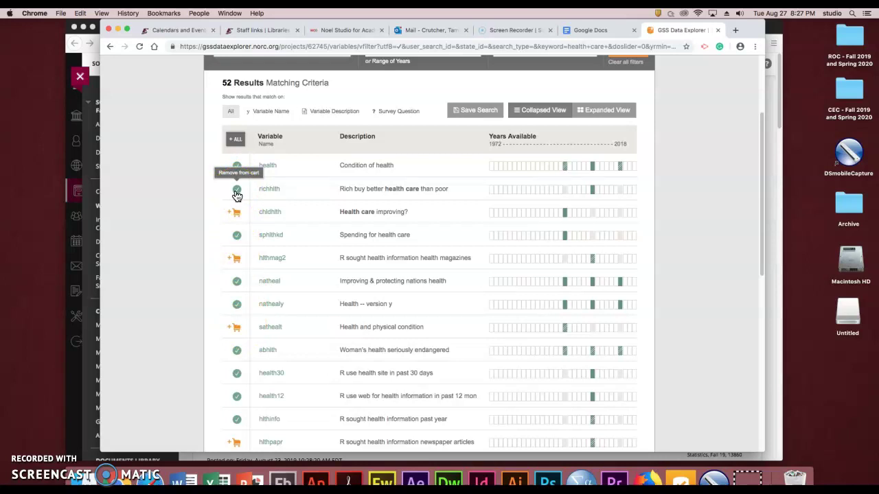
pyautogui.moveTo(765, 199); pyautogui.dragTo(753, 157)
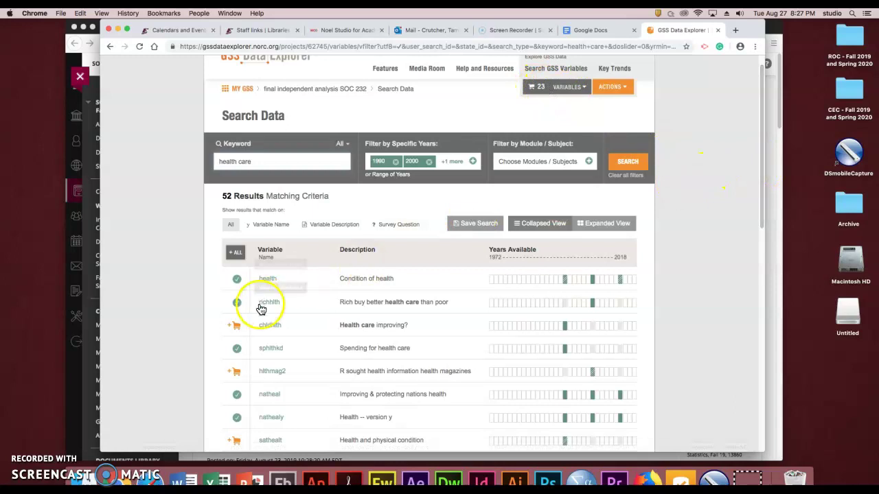
pyautogui.click(237, 331)
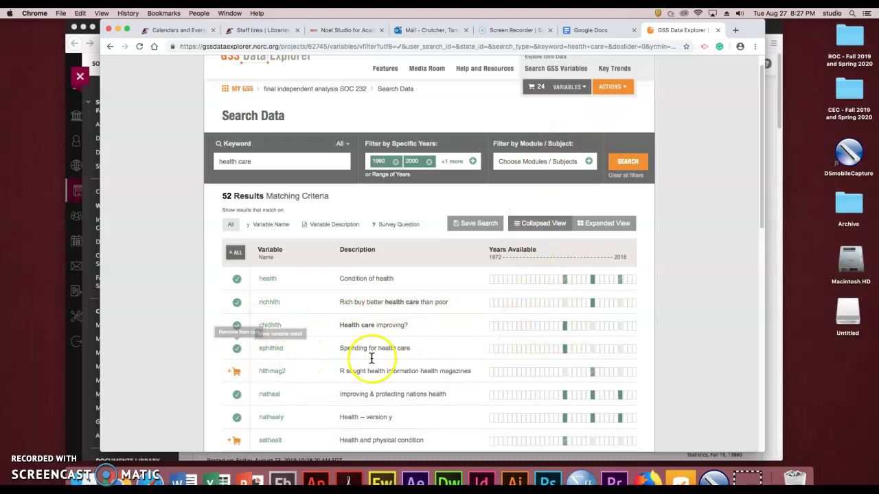
# Step: Check the year and ballot availability of the sphlthkd and chldhlth variables
pyautogui.moveTo(565, 348)
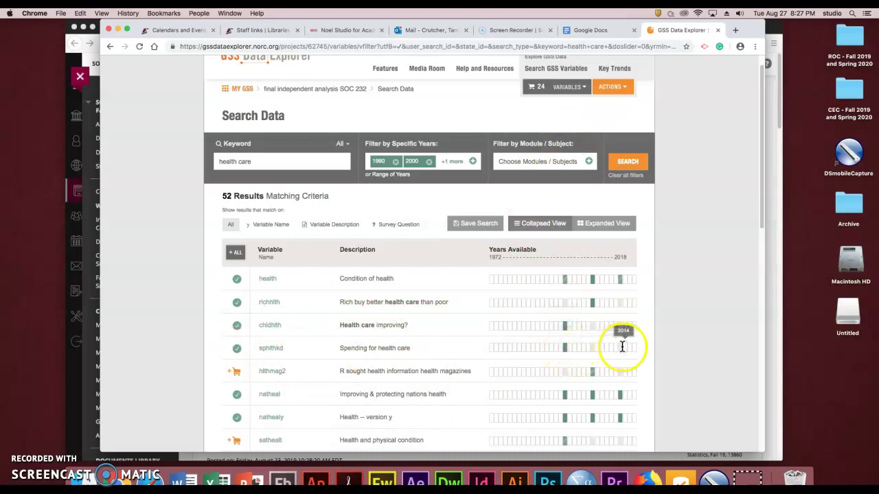
pyautogui.click(564, 350)
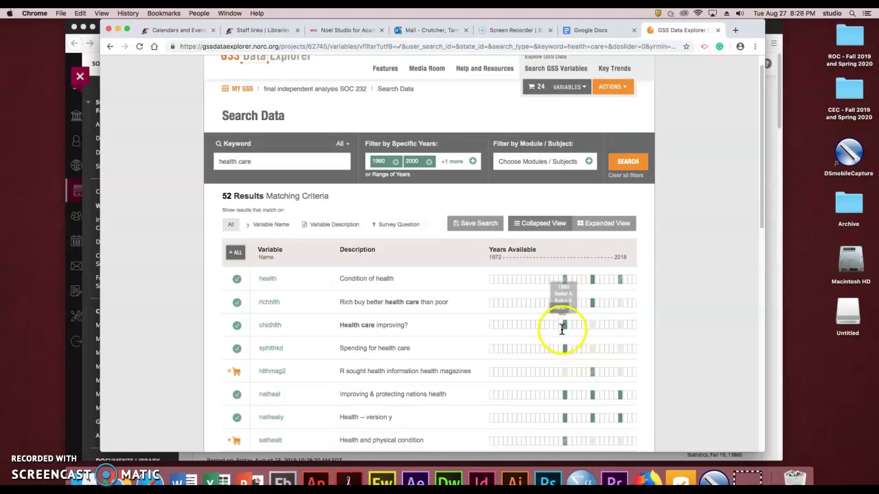
pyautogui.moveTo(564, 348)
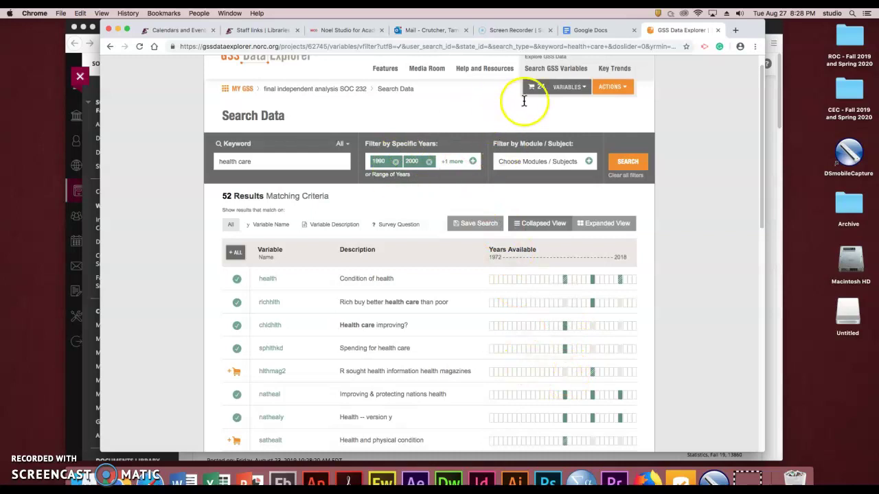
# Step: View all variables in the cart and open the details of helpsick (Should govt help pay for medical care?)
pyautogui.click(558, 87)
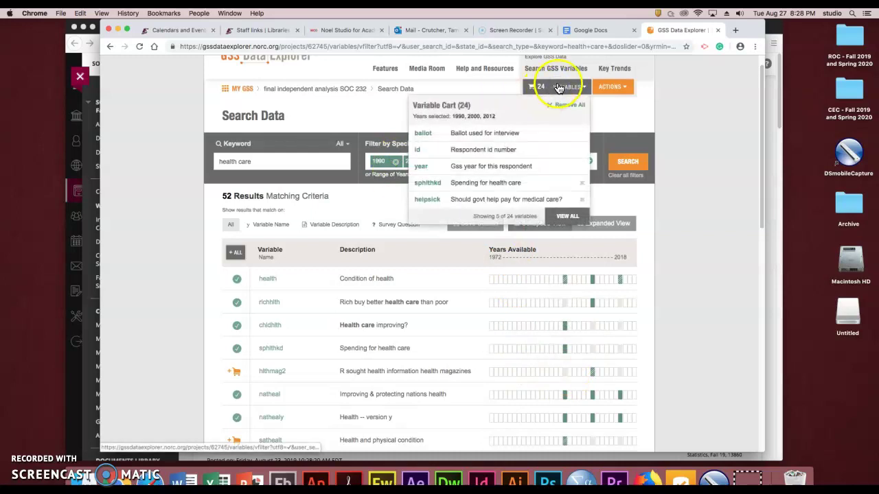
pyautogui.click(566, 217)
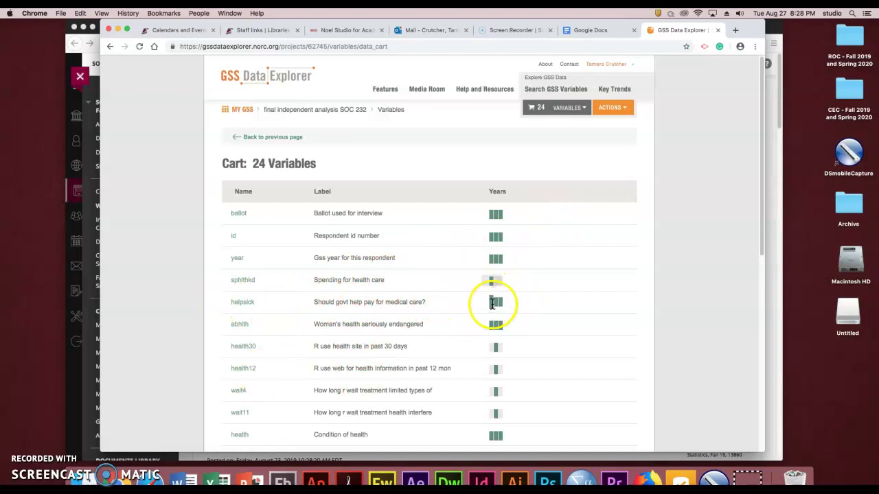
pyautogui.click(247, 305)
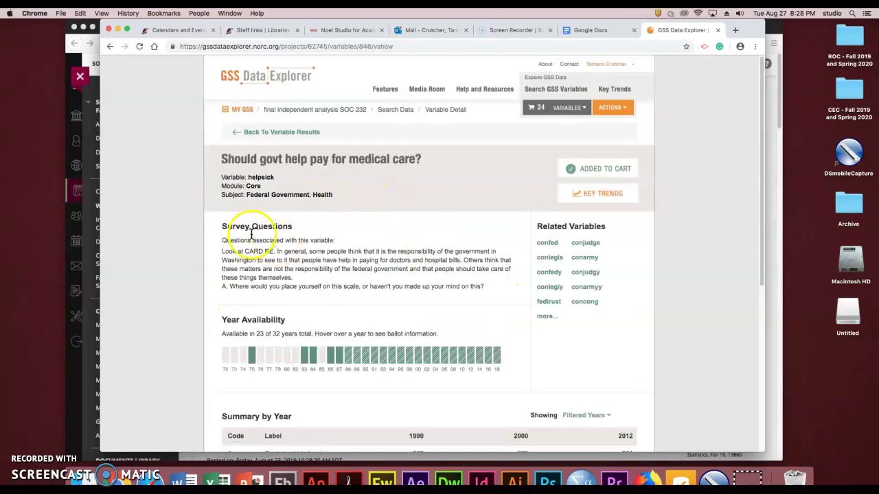
# Step: Examine the helpsick variable's name, survey question, year availability and summary by year
pyautogui.moveTo(279, 177); pyautogui.dragTo(215, 174)
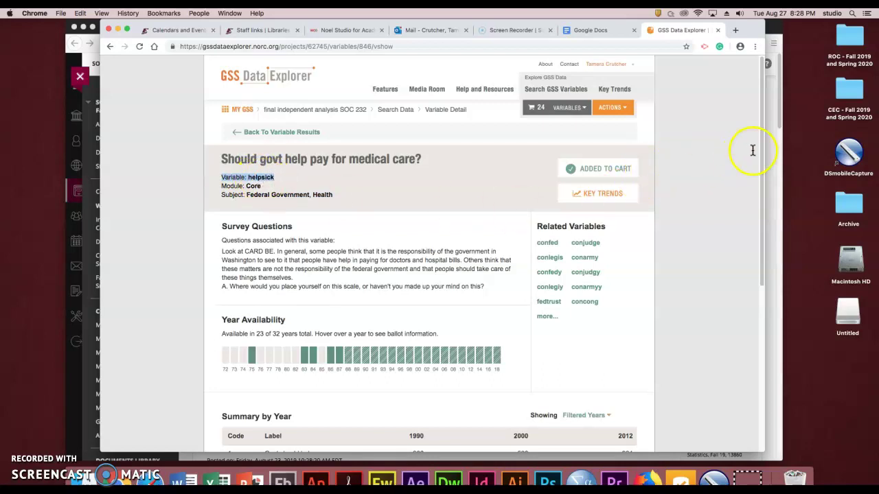
pyautogui.moveTo(761, 142); pyautogui.dragTo(765, 211)
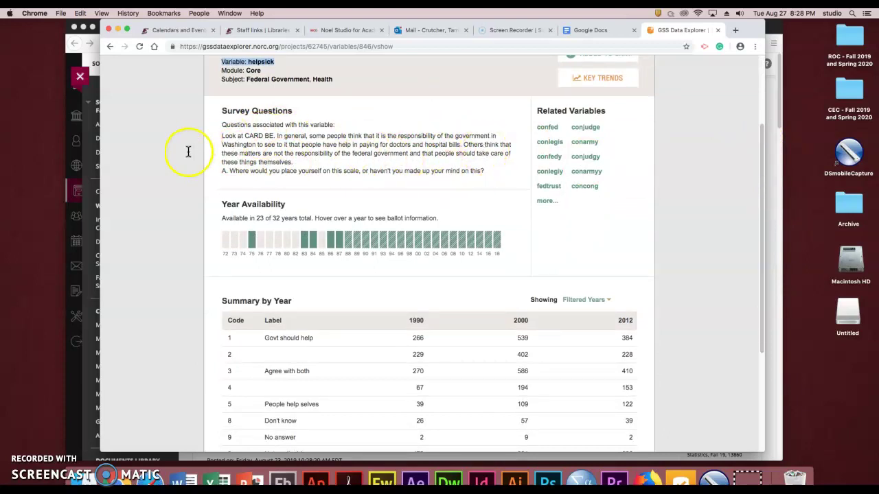
pyautogui.moveTo(760, 208); pyautogui.dragTo(760, 267)
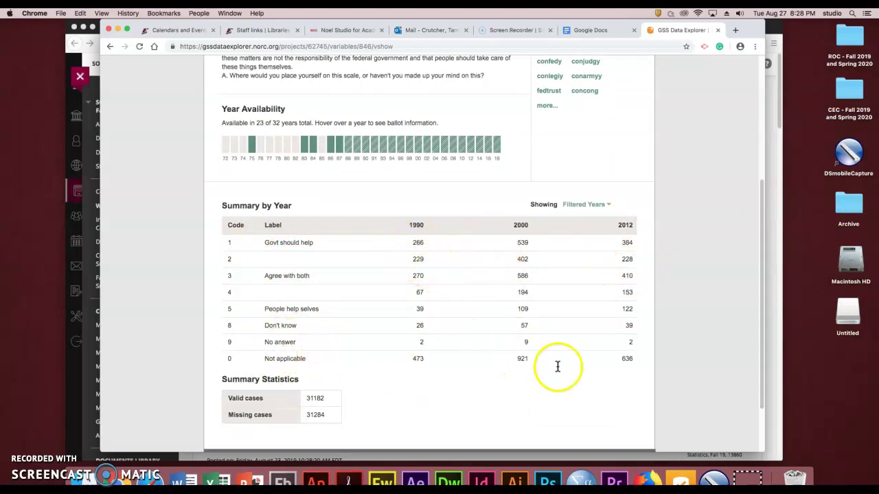
pyautogui.moveTo(755, 271)
pyautogui.mouseDown()
pyautogui.moveTo(762, 304)
pyautogui.moveTo(747, 272)
pyautogui.mouseUp()
pyautogui.scroll(1, 719, 154)
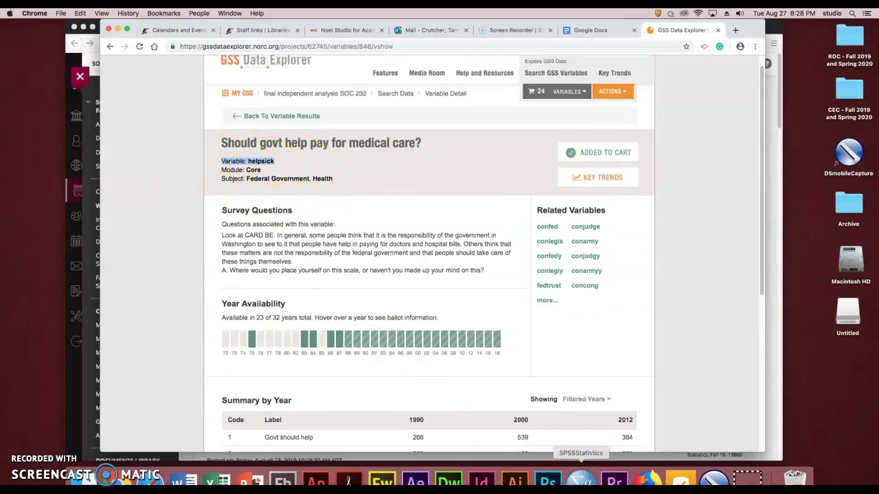
pyautogui.click(579, 481)
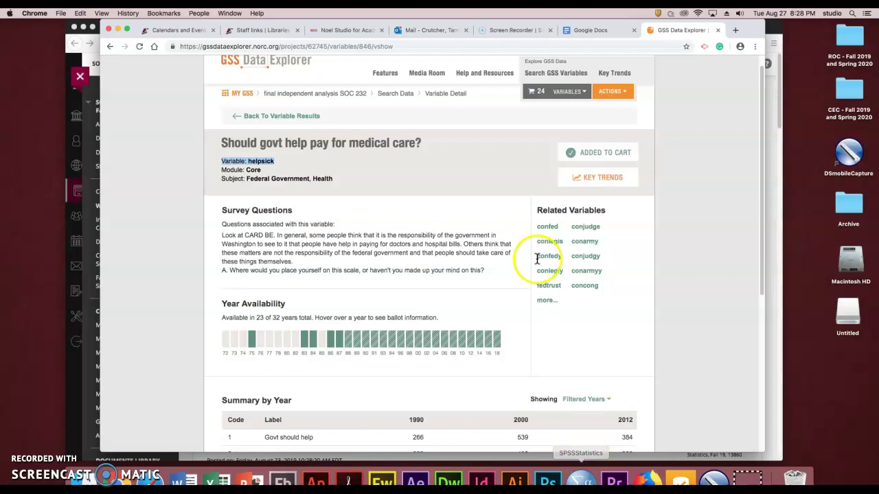
pyautogui.scroll(1, 759, 172)
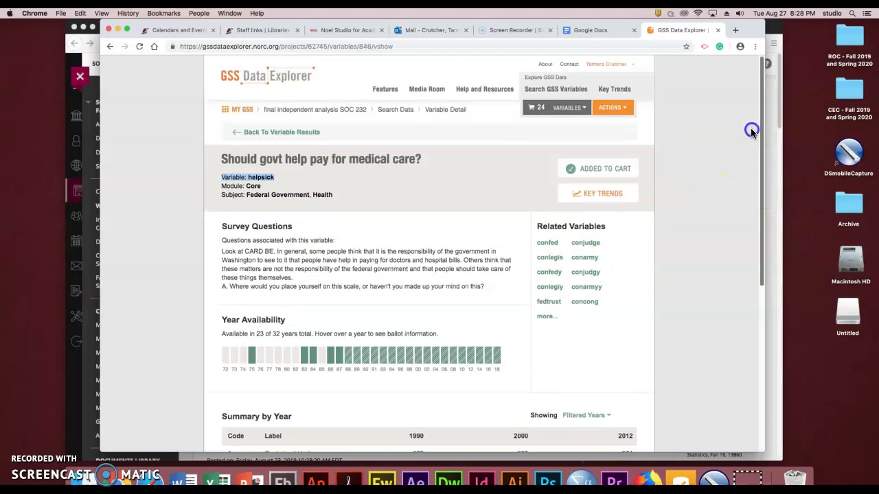